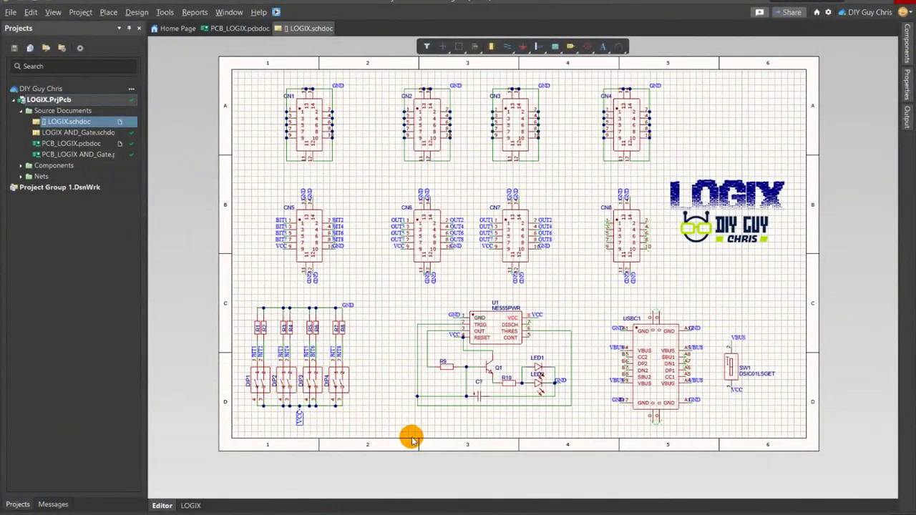
Open the Hirose BM20B(0.8)-10DS-0.4V(51) connector's detail page on Octopart.
scroll(559, 147, "up", 1, "ctrl")
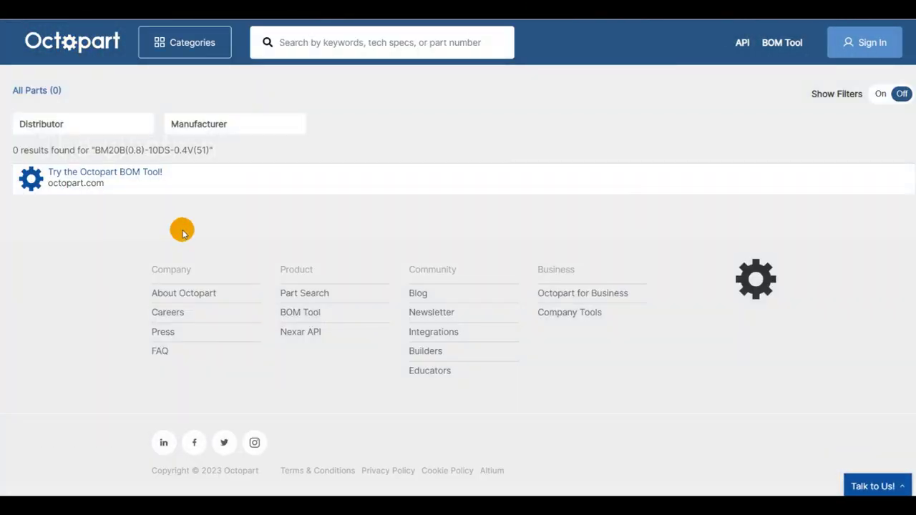
scroll(444, 209, "down", 3)
left_click(150, 125)
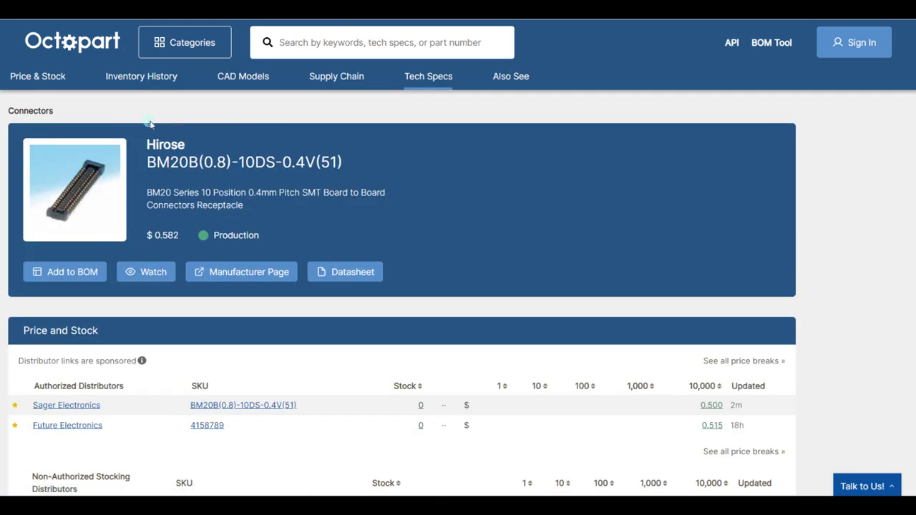
scroll(507, 174, "down", 10)
Preview the connector's 3D model on SnapEDA and download its symbol and footprint.
left_click(474, 238)
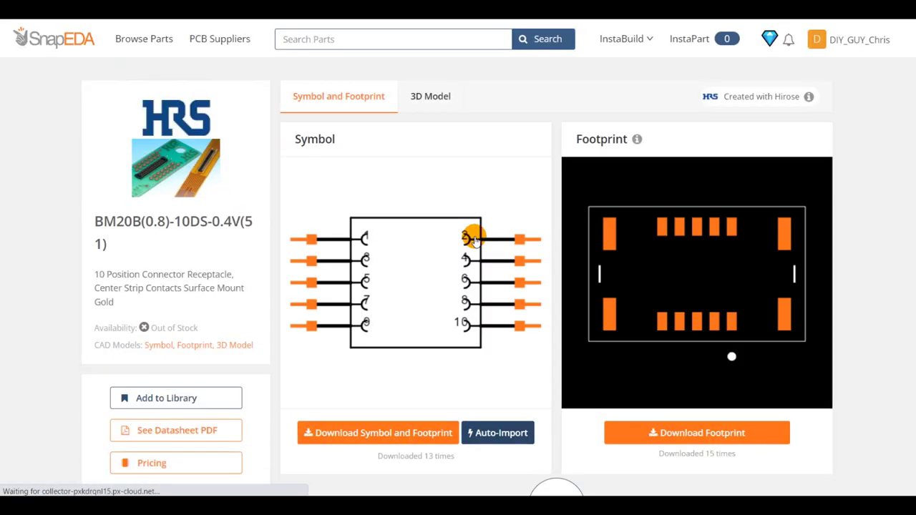
left_click(436, 98)
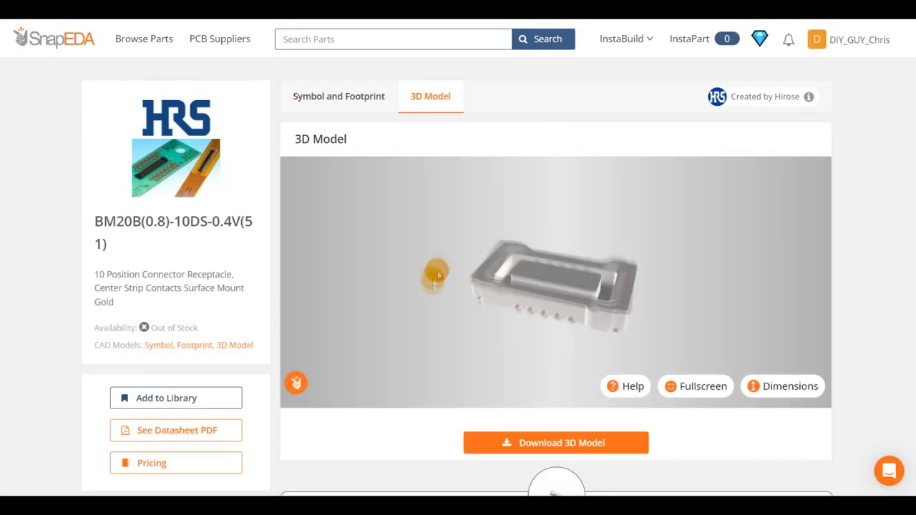
left_click(362, 308)
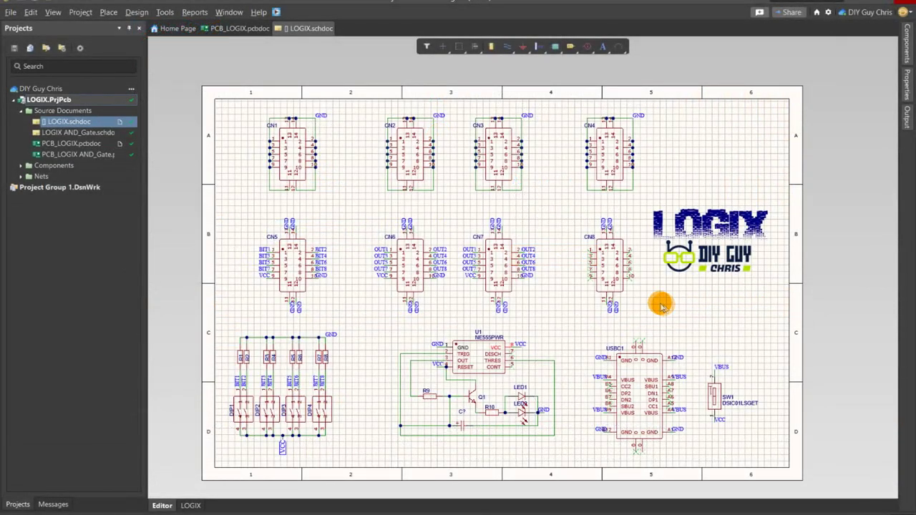
scroll(533, 250, "up", 2, "ctrl")
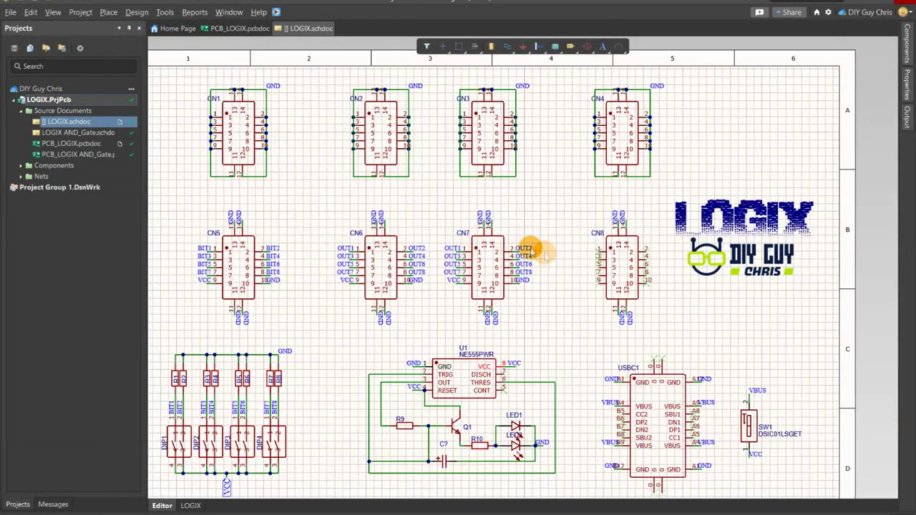
left_click_drag(669, 351, 672, 349)
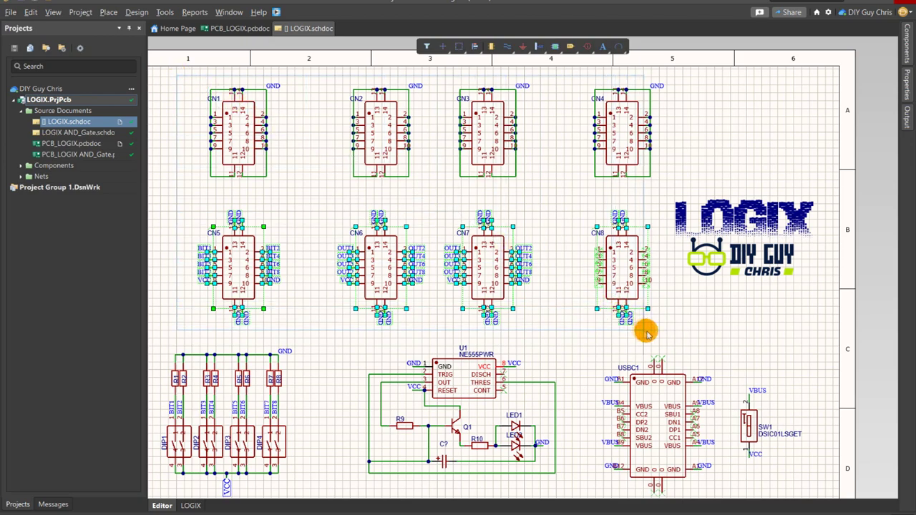
left_click(670, 338)
middle_click_drag(563, 222, 299, 269)
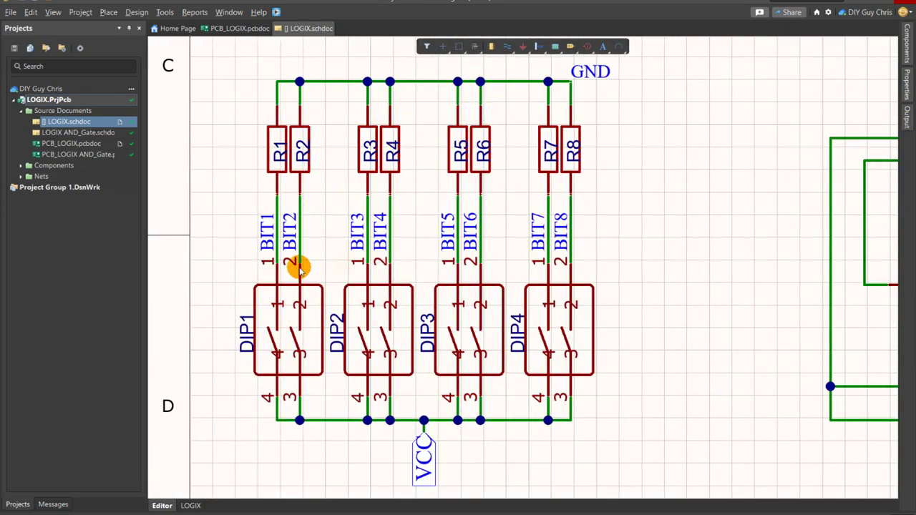
scroll(293, 352, "down", 5, "ctrl")
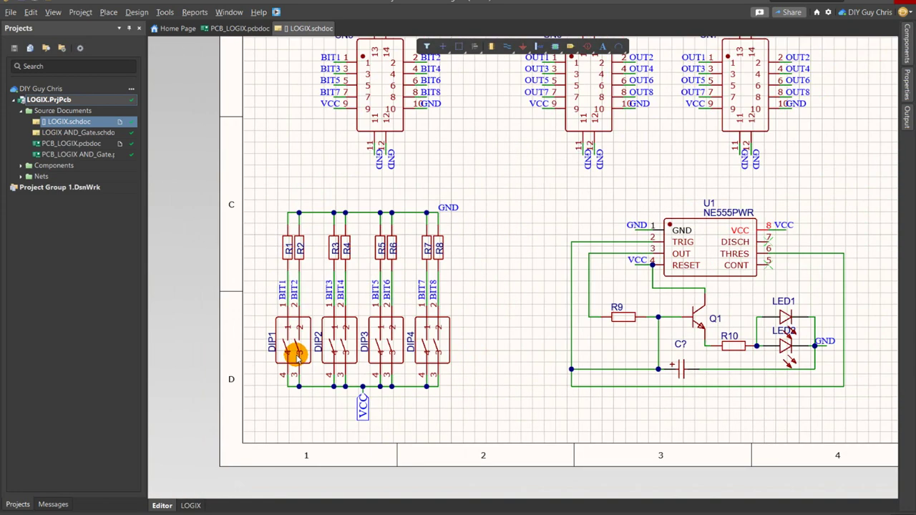
scroll(801, 321, "up", 2, "ctrl")
scroll(553, 320, "up", 2, "ctrl")
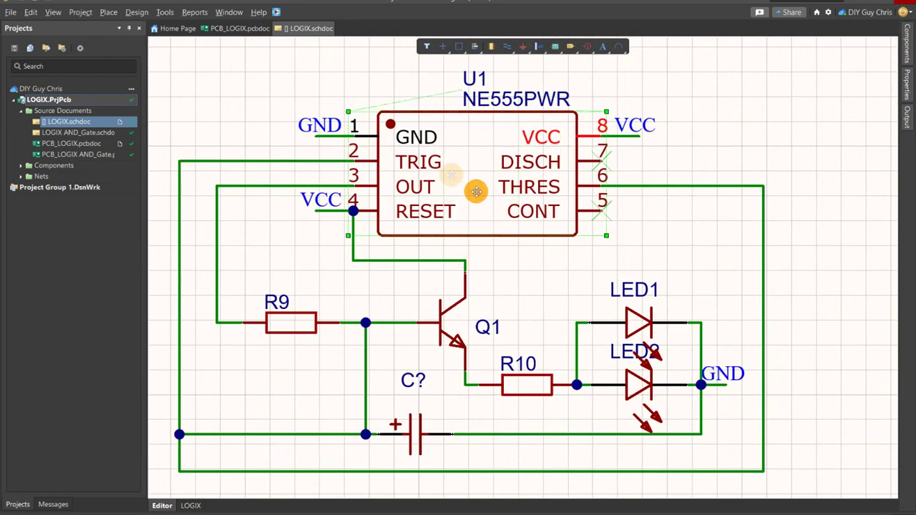
scroll(488, 235, "down", 2, "ctrl")
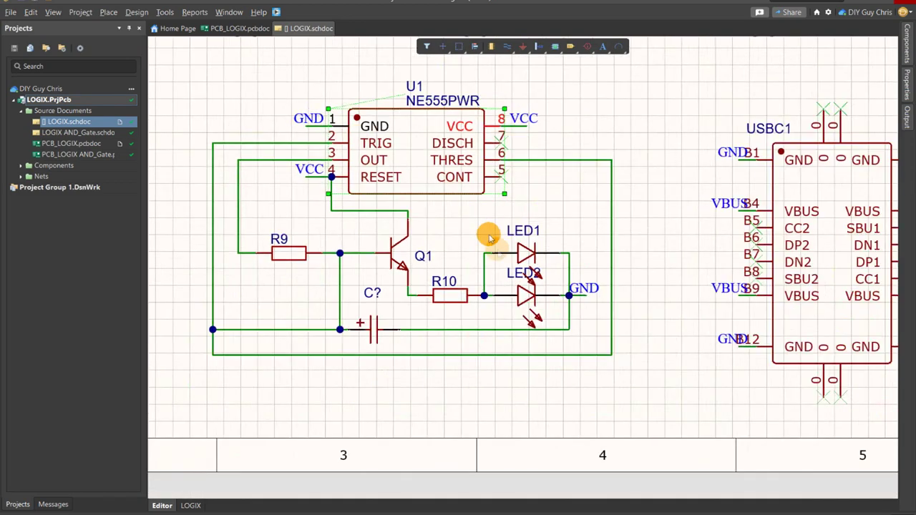
scroll(489, 235, "up", 3, "ctrl")
scroll(603, 294, "up", 1, "ctrl")
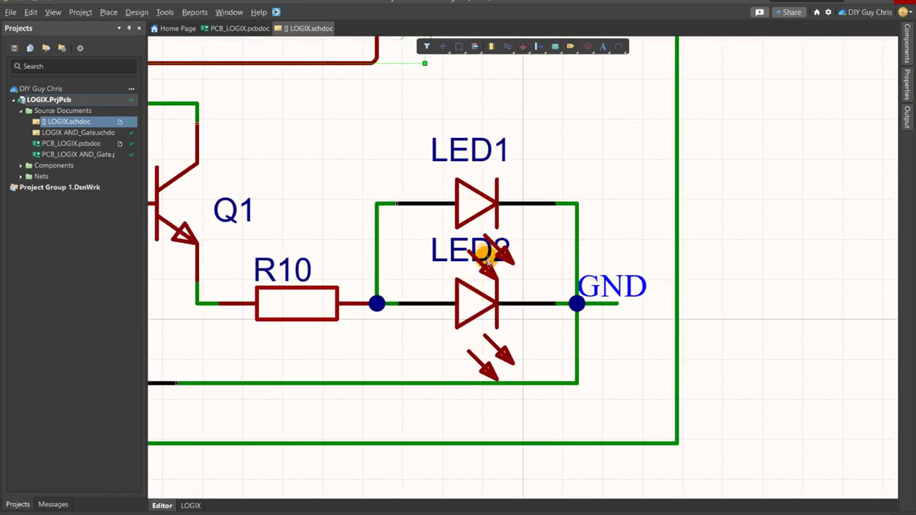
scroll(484, 254, "down", 6, "ctrl")
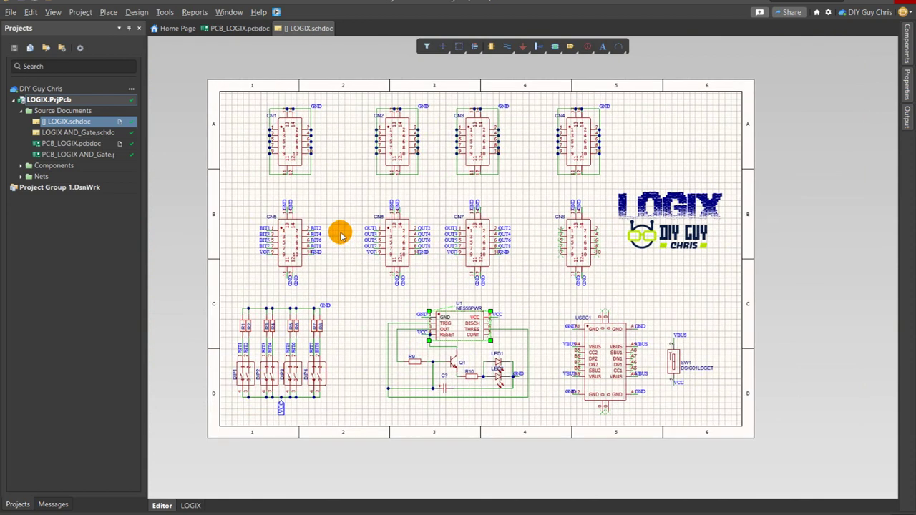
left_click(235, 29)
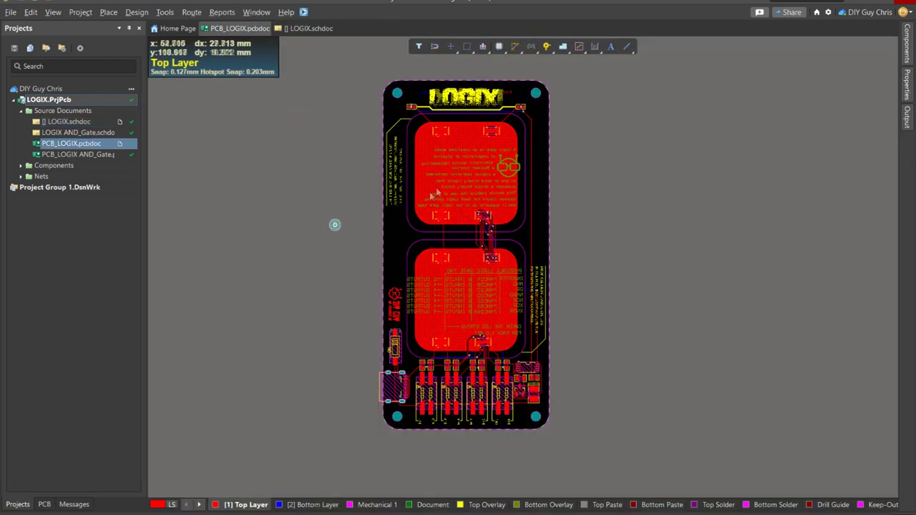
Select the upper and lower copper pours on PCB_LOGIX, then deselect them.
left_click(463, 141)
left_click(458, 258, "shift")
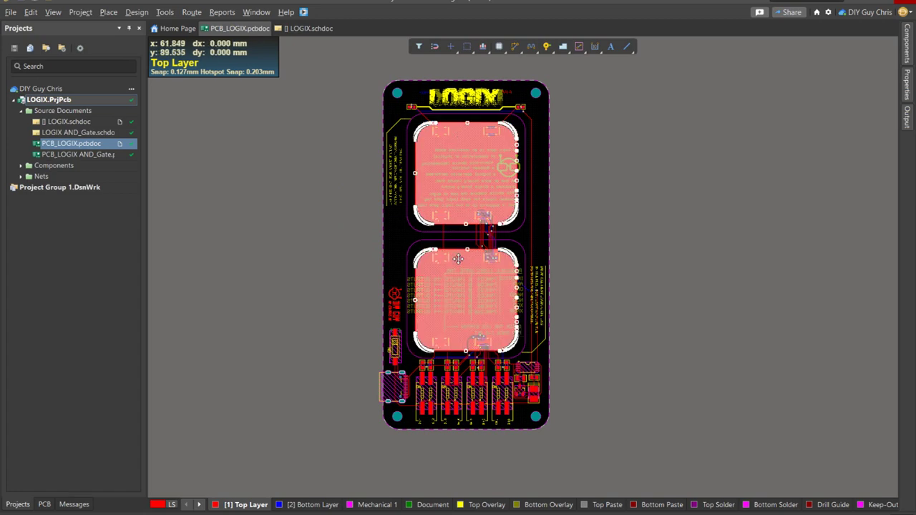
scroll(464, 209, "up", 2, "ctrl")
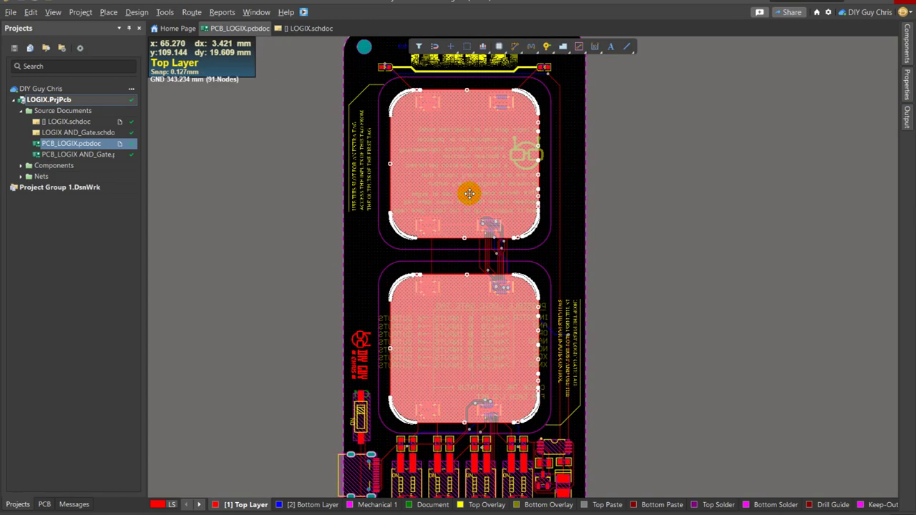
scroll(467, 202, "down", 1, "ctrl")
left_click(531, 250)
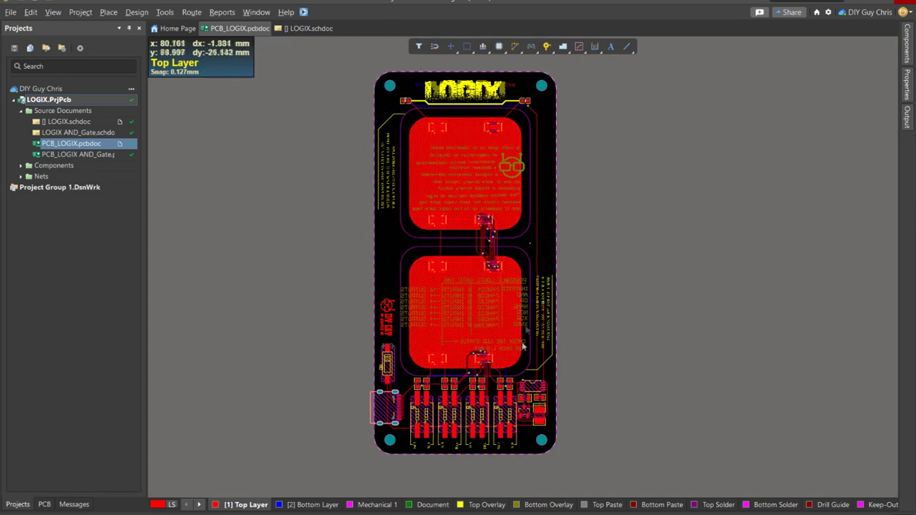
Fit the whole board in view and orbit it into a tilted 3D view.
scroll(461, 353, "up", 8, "ctrl")
scroll(463, 352, "down", 8, "ctrl")
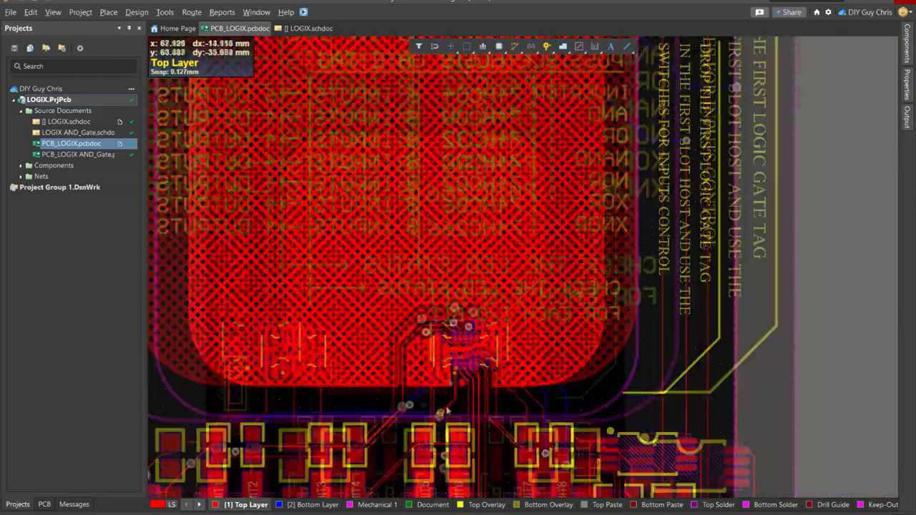
scroll(461, 458, "up", 4, "ctrl")
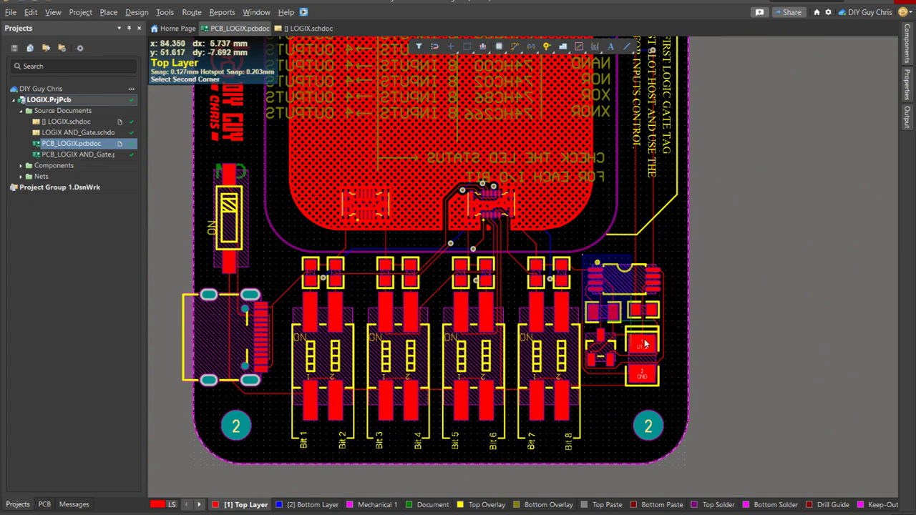
key("ctrl+Page_Down")
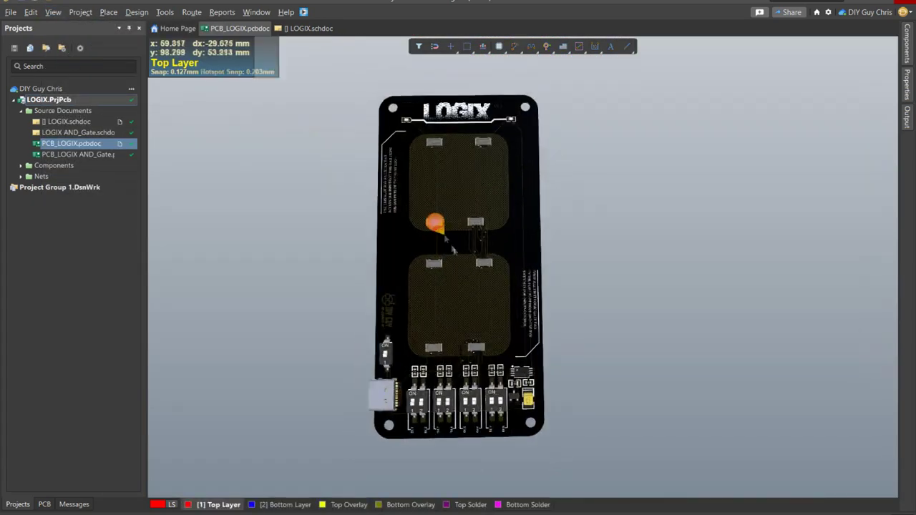
right_click_drag(435, 219, 554, 289, "shift")
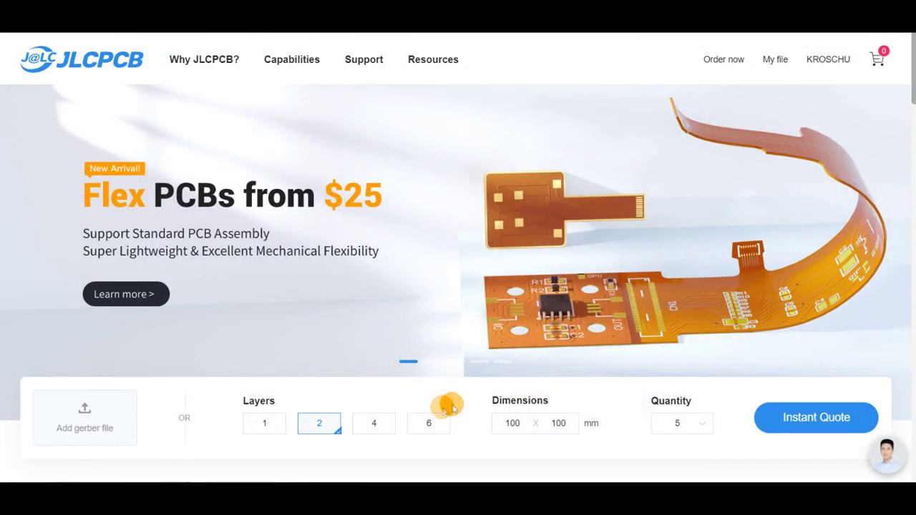
Upload the LOGIX Gerber zip to a new JLCPCB quote with Black colour and ENIG finish.
left_click(837, 417)
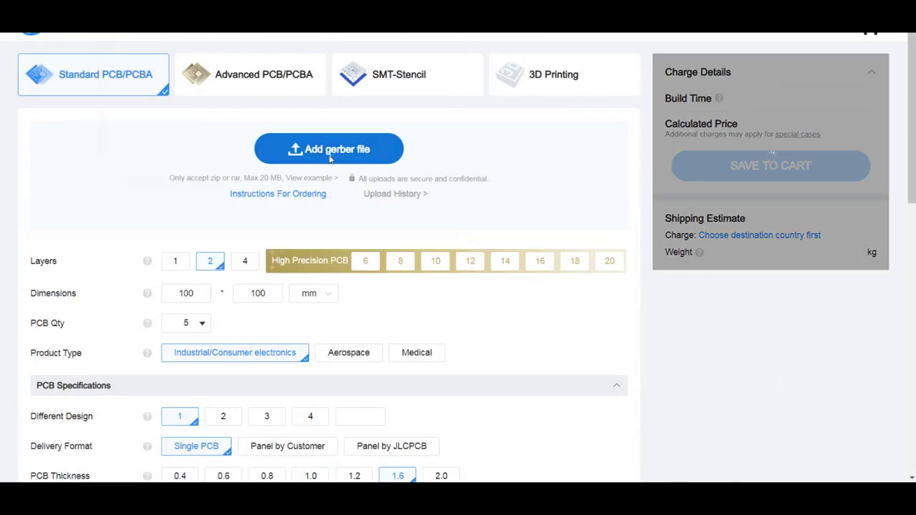
left_click(330, 150)
double_click(165, 39)
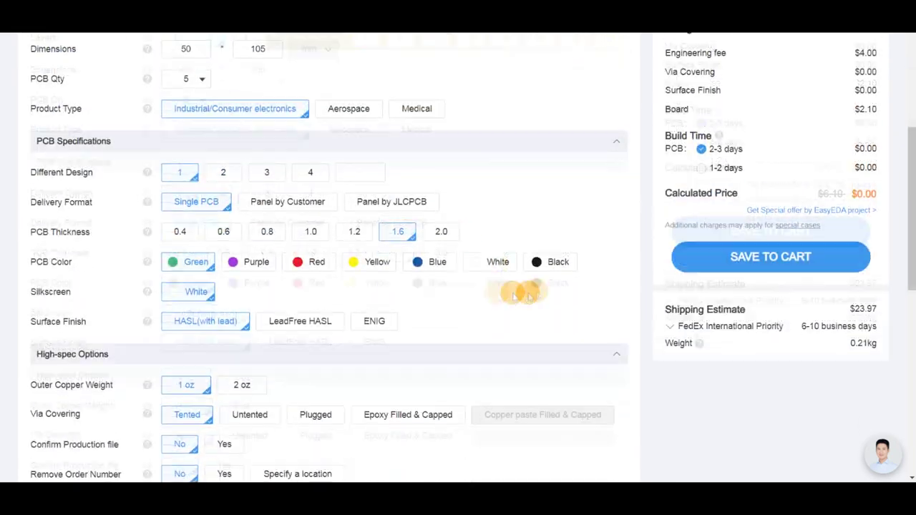
left_click(556, 260)
left_click(378, 321)
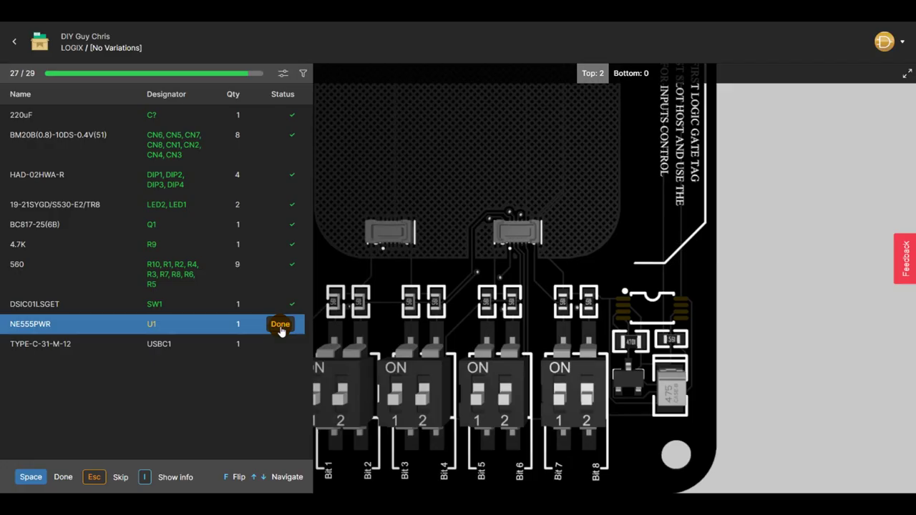
Tick off the NE555PWR (U1) row as Done in the assembly assistant.
left_click(280, 327)
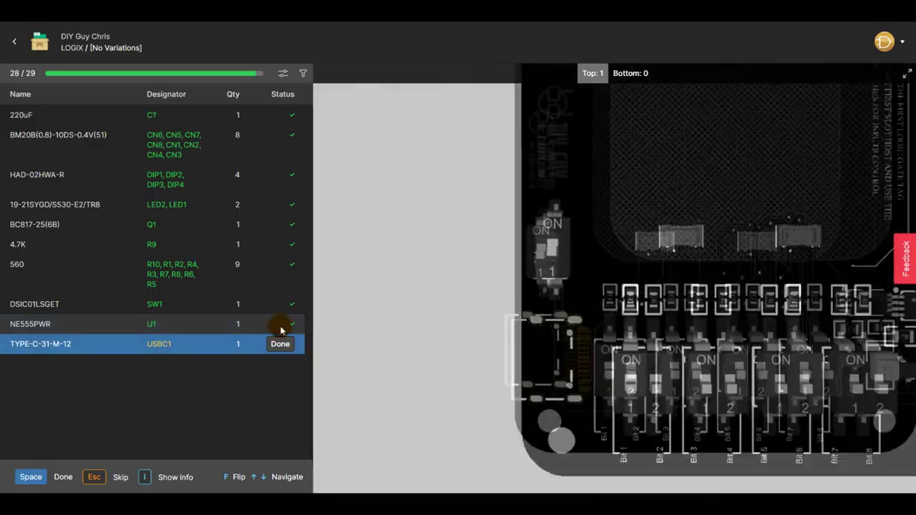